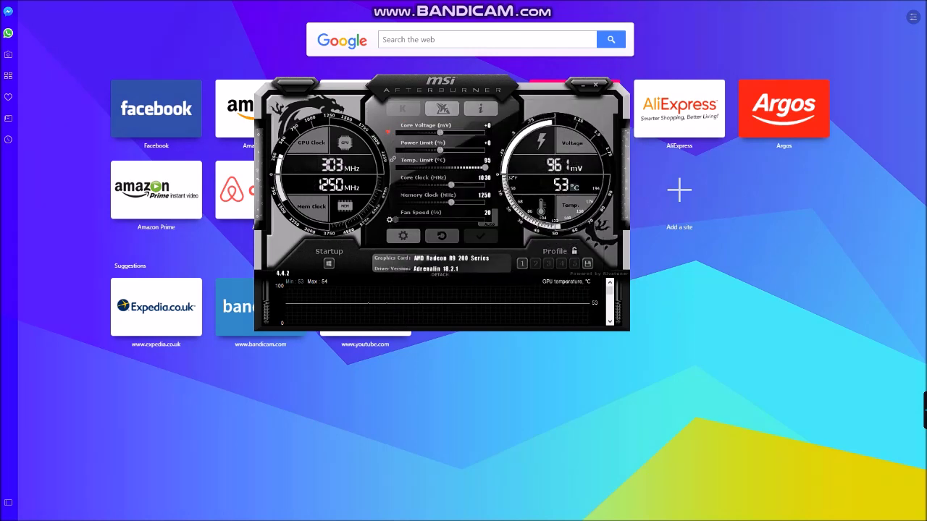
Change the user interface skin to "Default MSI Afterburner v3 skin - big edition" and apply it.
left_click(403, 235)
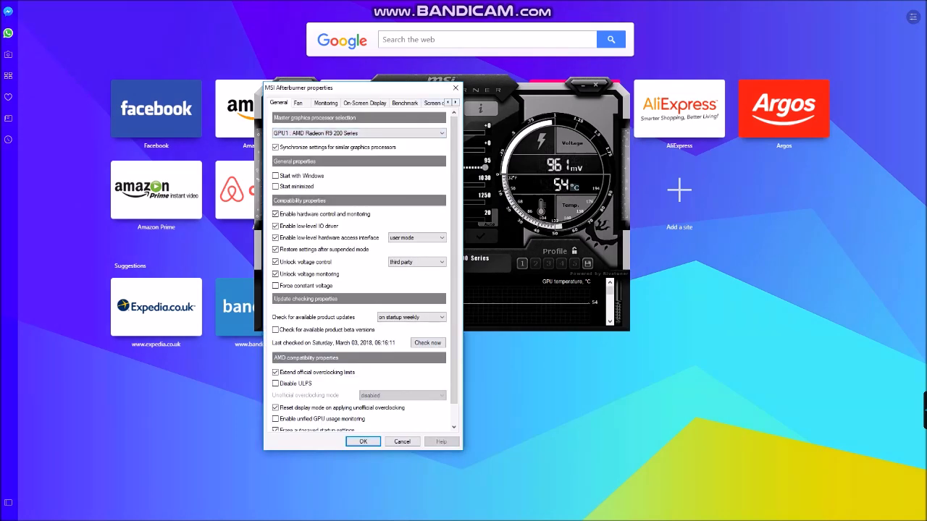
left_click(454, 103)
left_click(454, 102)
left_click(455, 102)
left_click(454, 102)
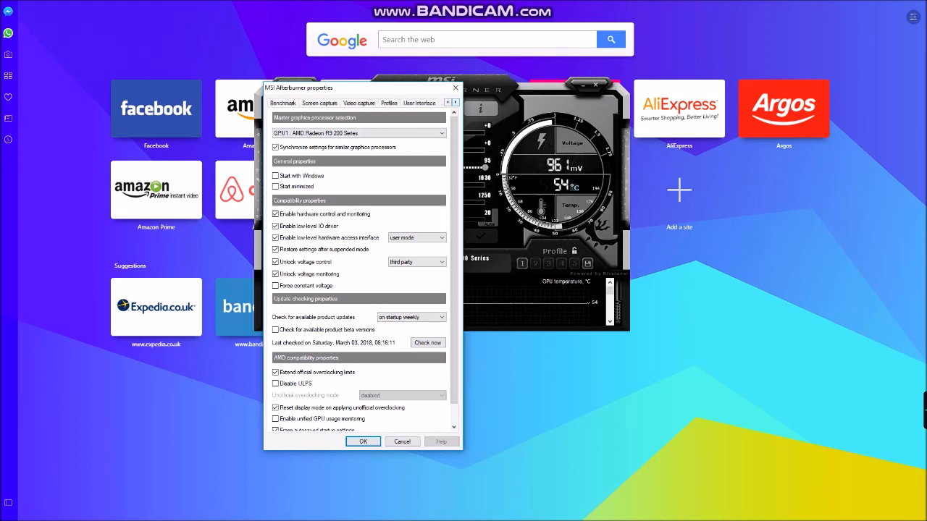
left_click(419, 103)
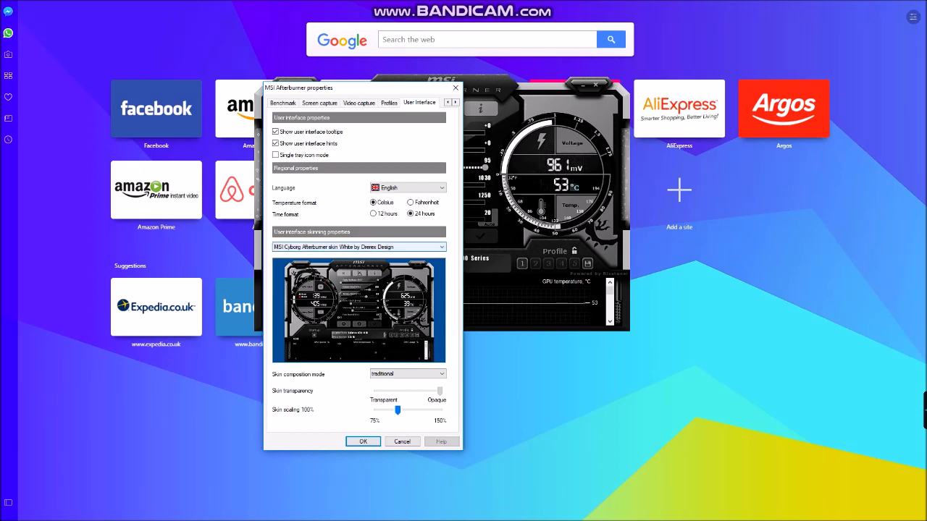
left_click(358, 247)
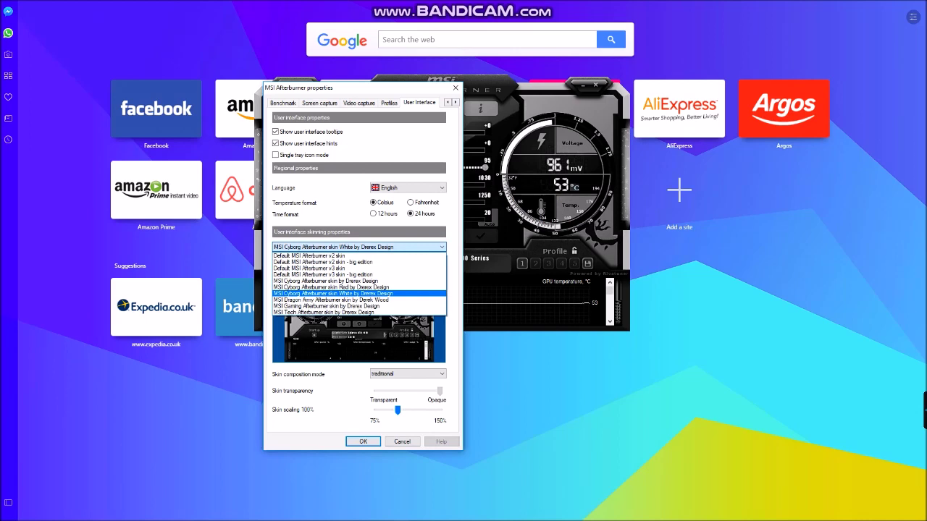
left_click(323, 275)
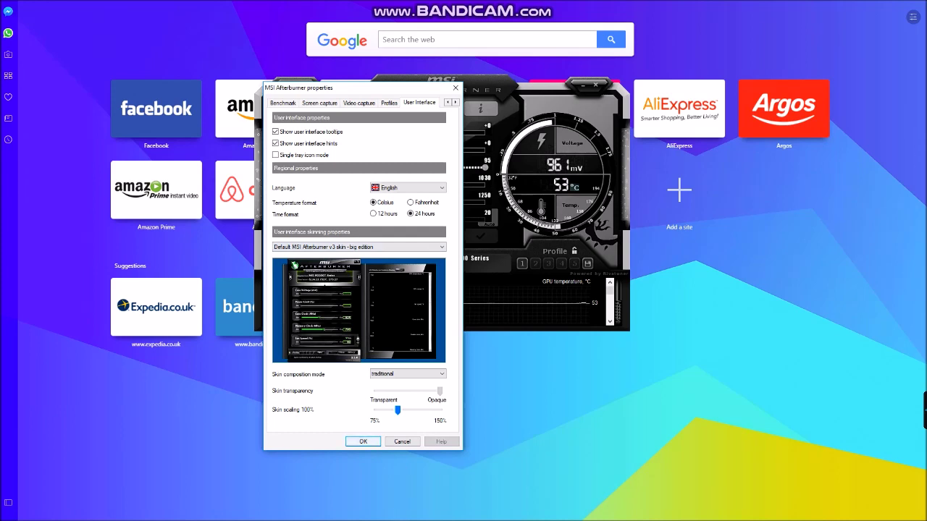
key("Return")
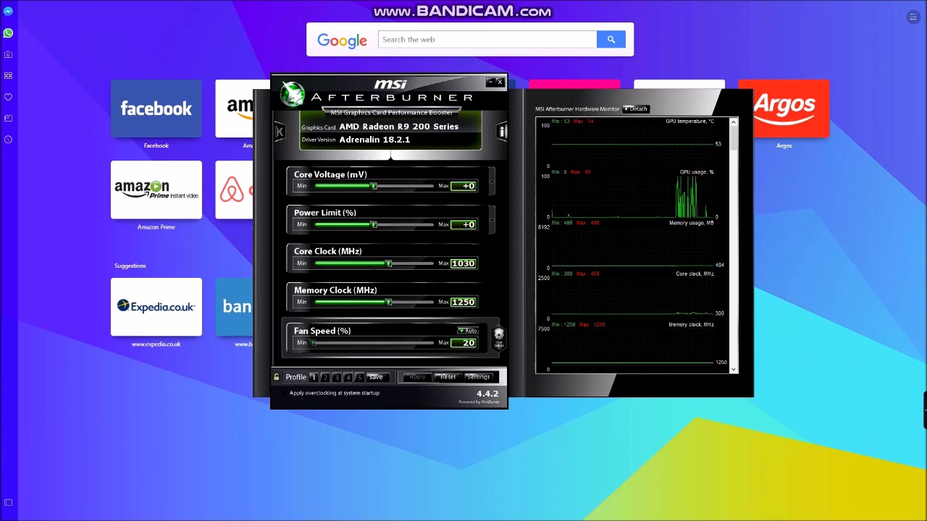
Unlock voltage control in third party mode together with voltage monitoring, and restart MSI Afterburner to apply the settings.
left_click(477, 377)
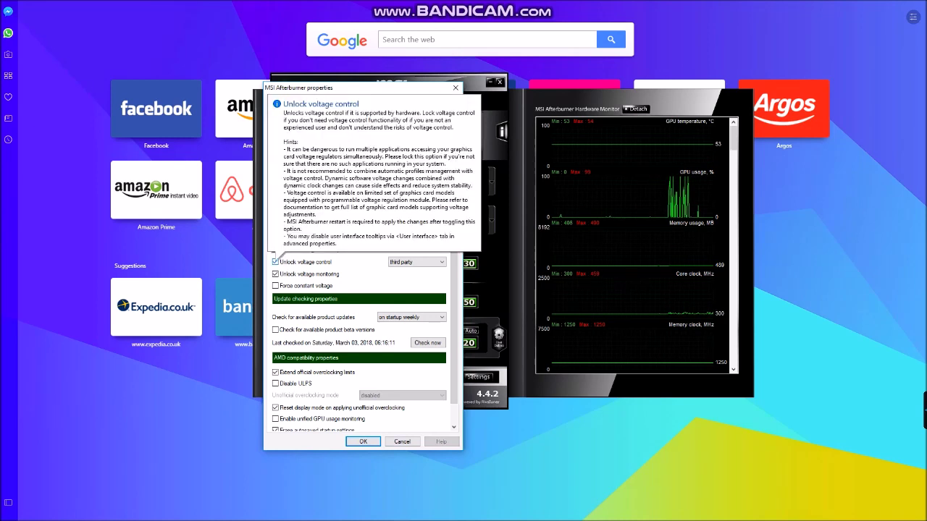
left_click(275, 261)
left_click(275, 273)
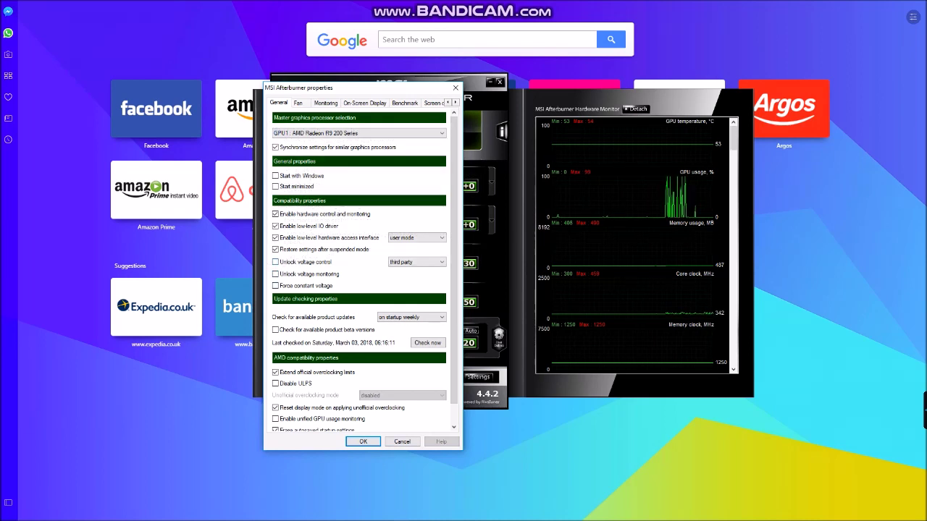
left_click(275, 261)
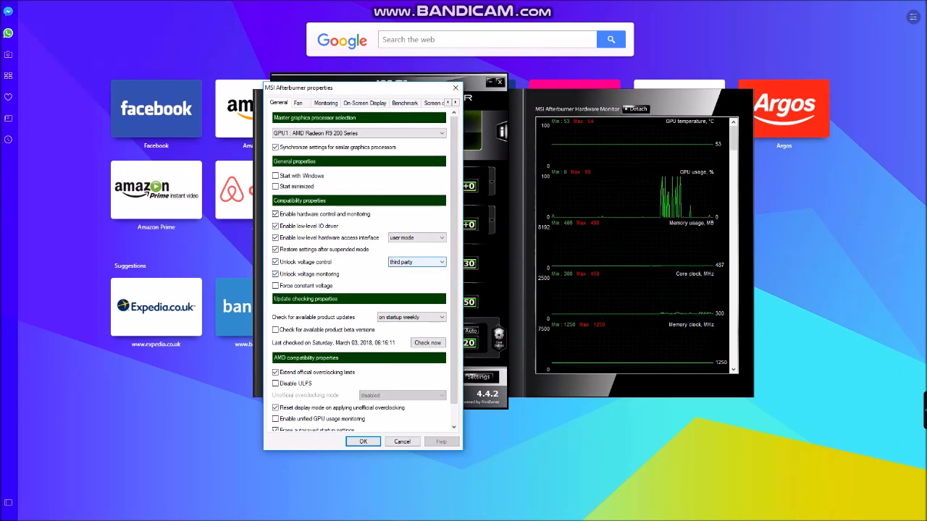
left_click(417, 262)
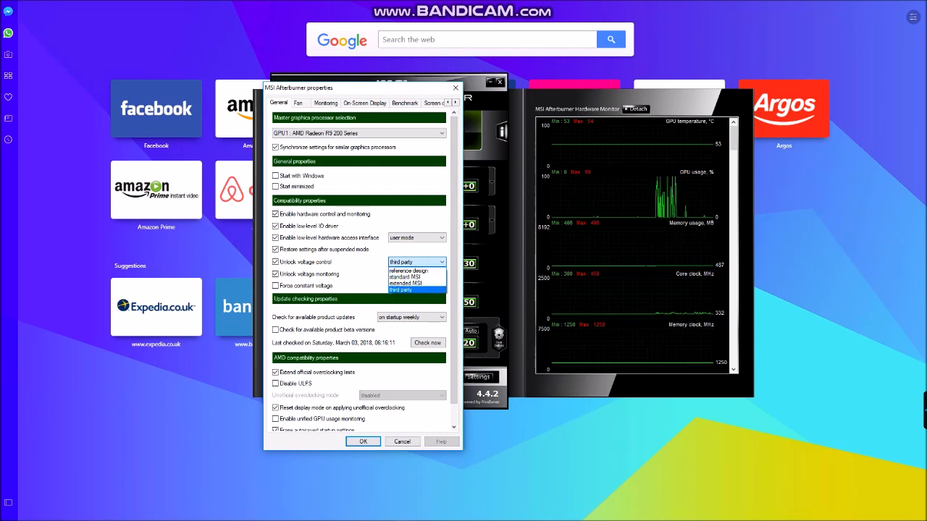
left_click(416, 289)
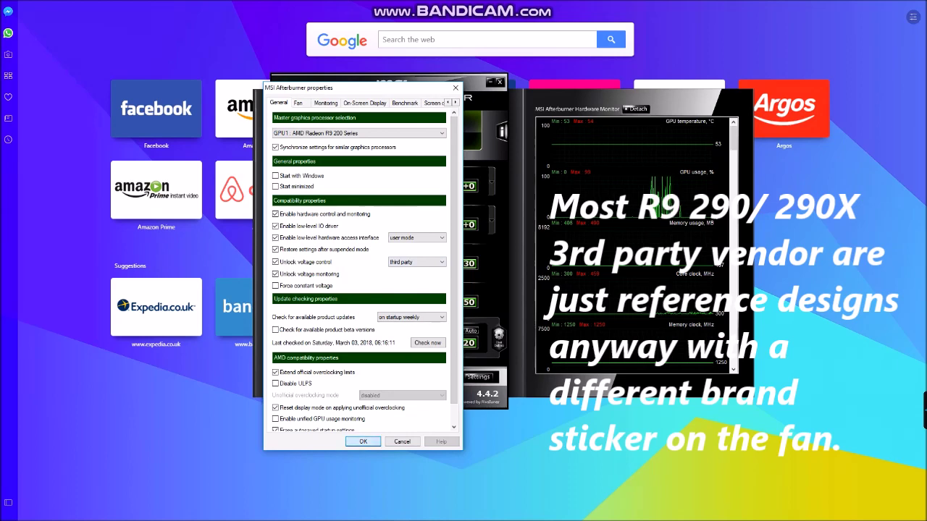
left_click(362, 441)
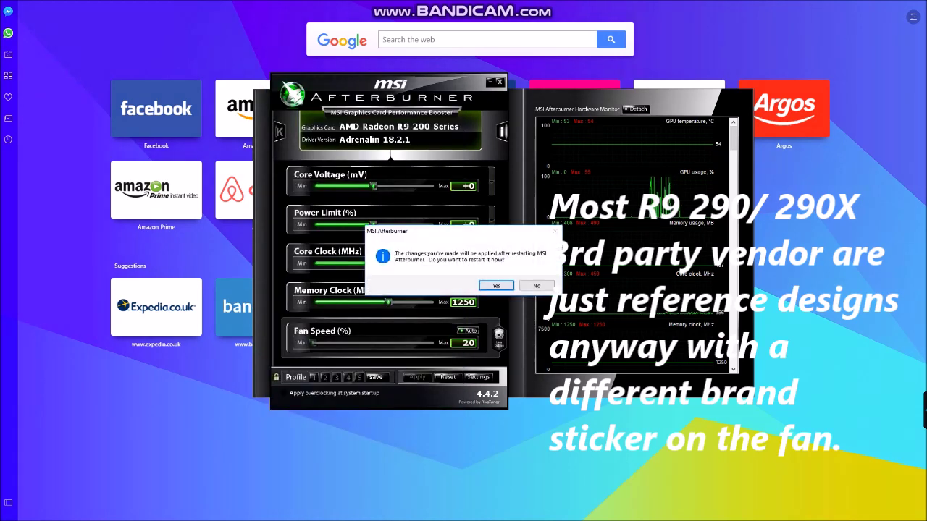
left_click(496, 285)
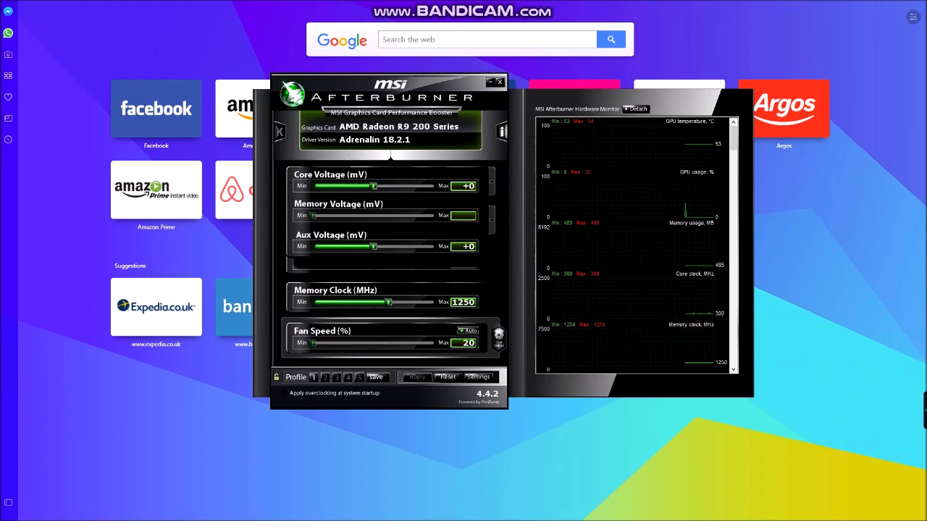
Collapse the extra voltage sliders, and view the temperature limit controls under the power limit before hiding them again.
left_click_drag(389, 82, 396, 85)
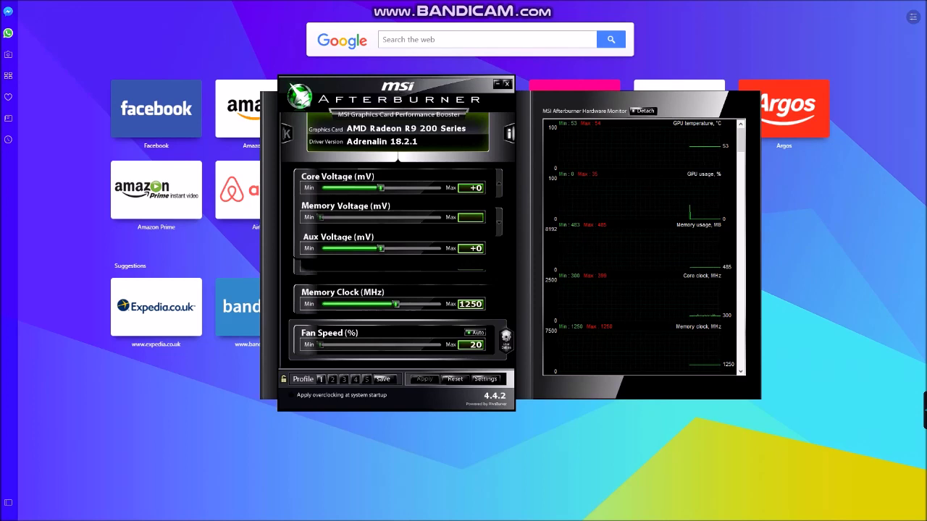
left_click(499, 184)
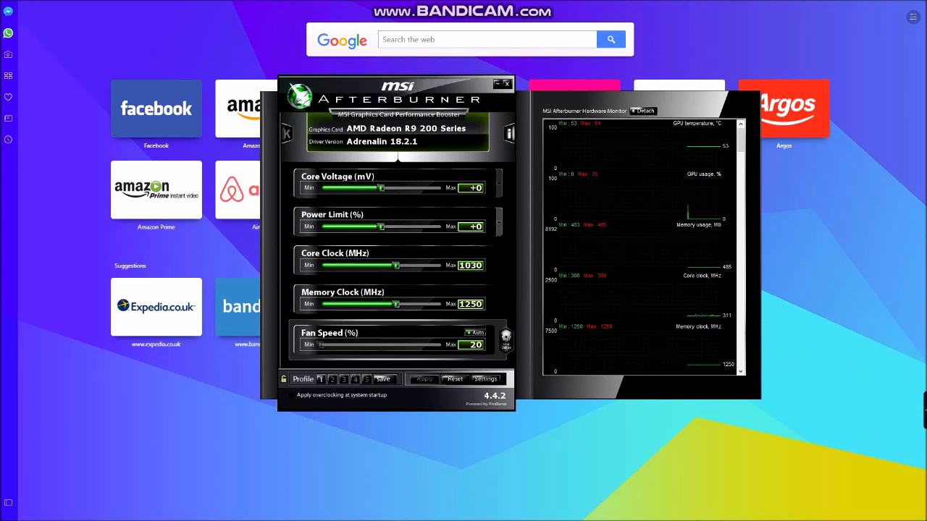
left_click(499, 222)
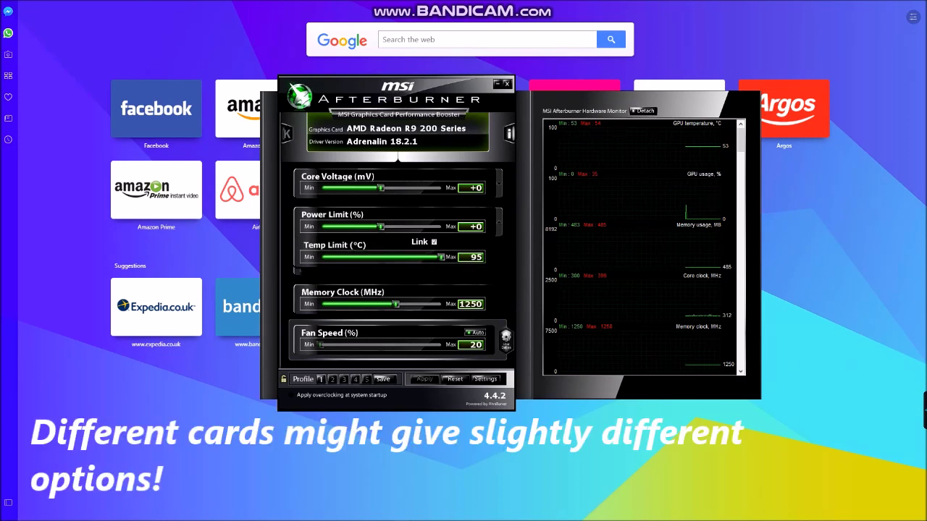
left_click(498, 222)
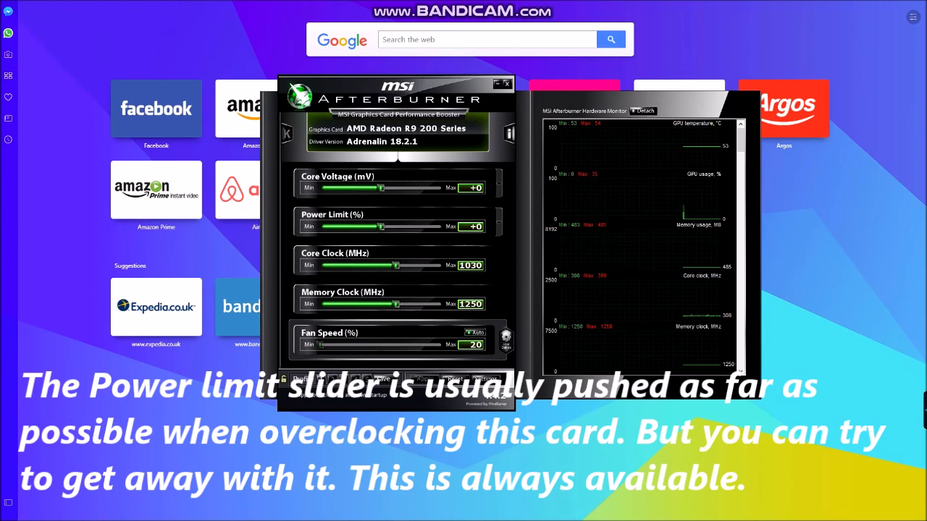
Adjust the core voltage offset up and down in fine increments, ending at +1 mV.
left_click_drag(381, 188, 381, 188)
key("Right")
key("Right")
key("Right")
key("Right")
mouse_move(383, 188)
left_mouse_down()
mouse_move(426, 188)
mouse_move(383, 187)
left_mouse_up()
key("Left")
key("Left")
key("Left")
key("Left")
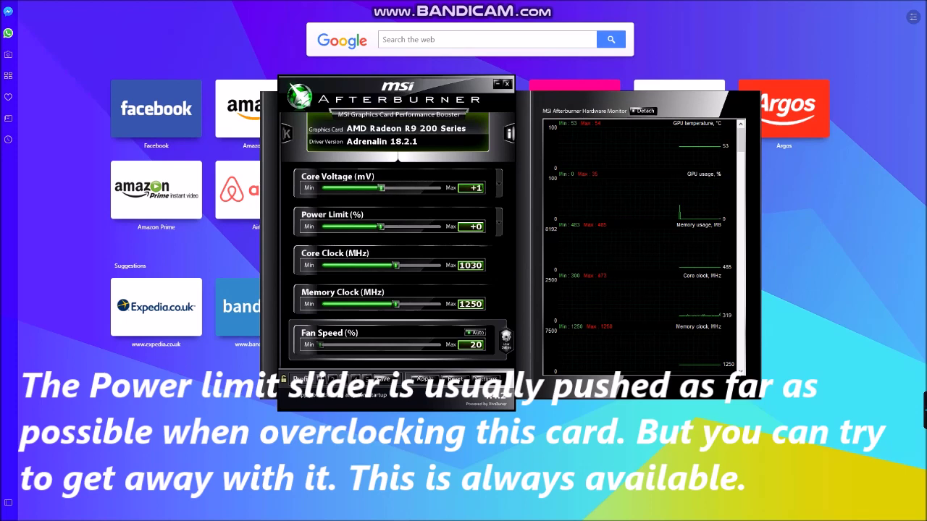